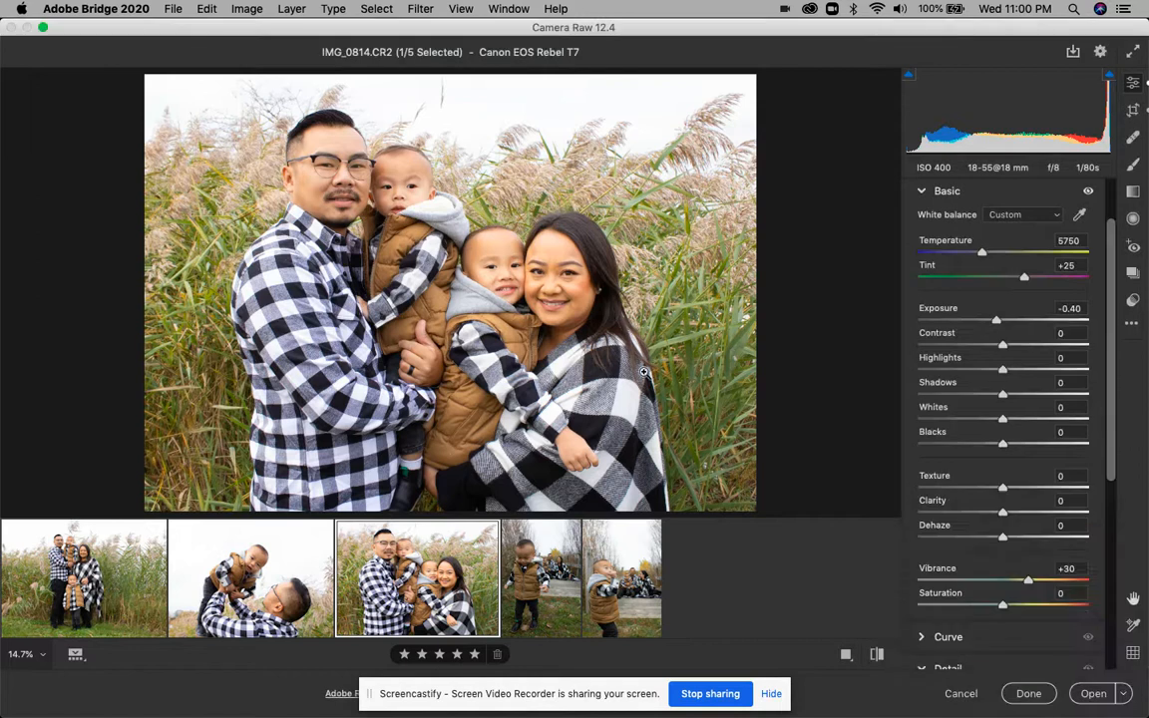
- Open the toddler photo IMG_0870.CR2 for editing and hide the filmstrip
mouse_move(550, 536)
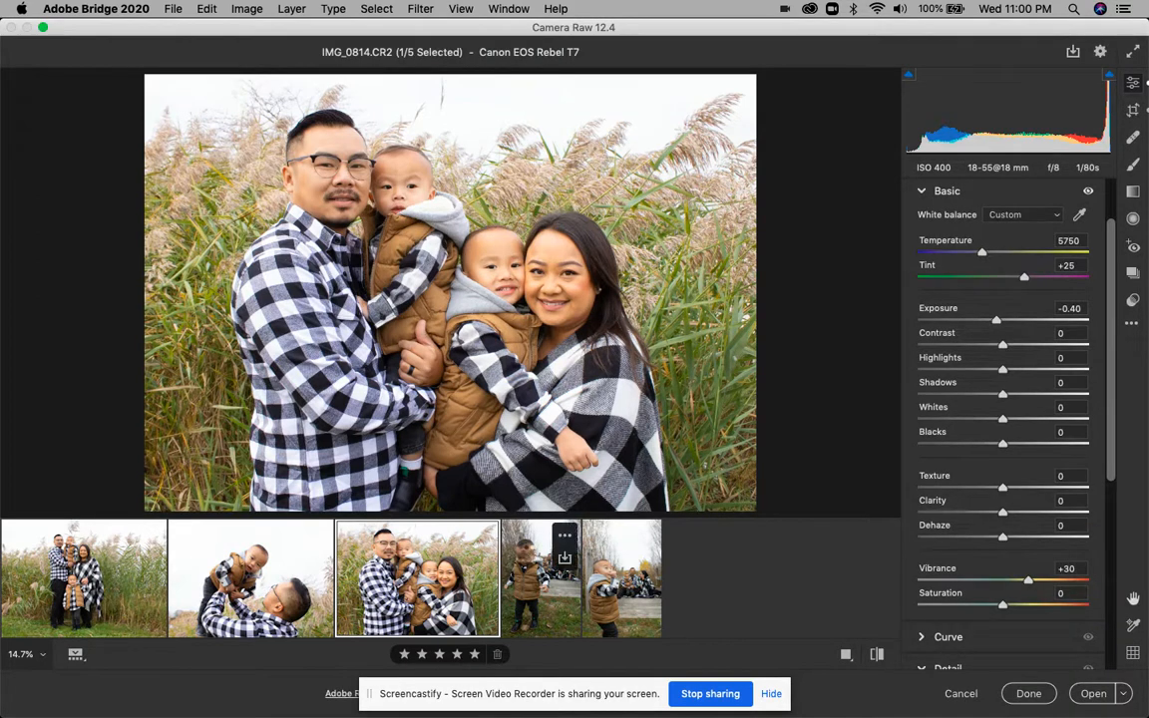
left_click(532, 558)
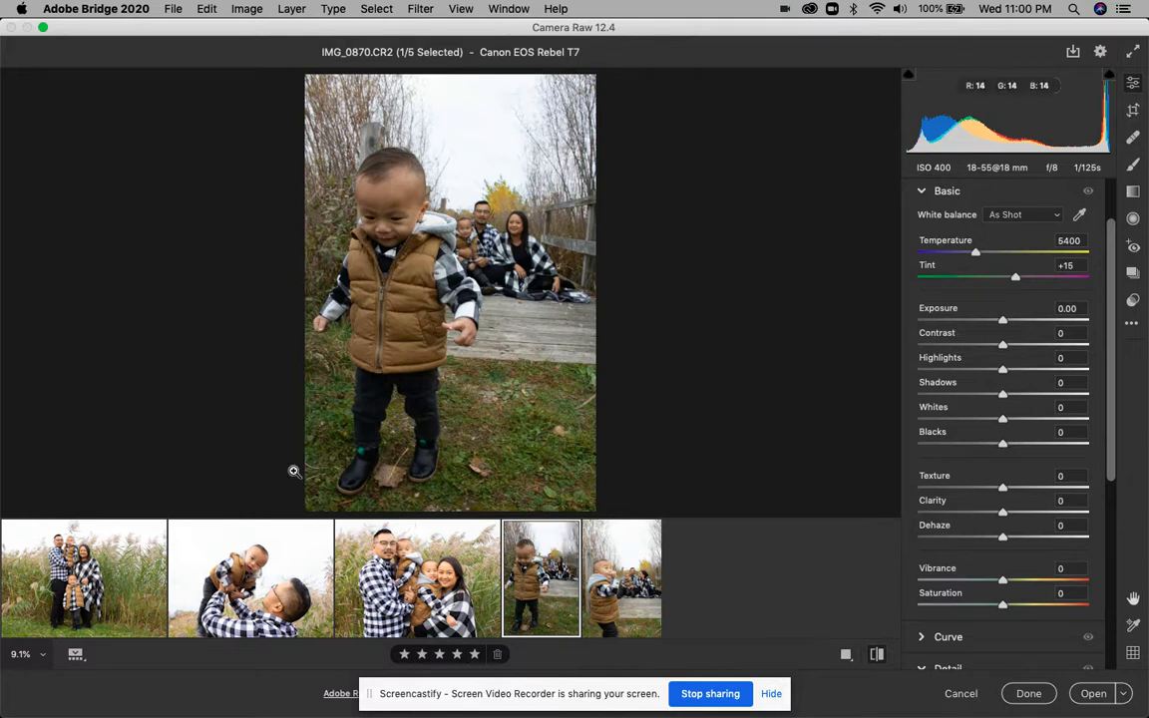
left_click(76, 655)
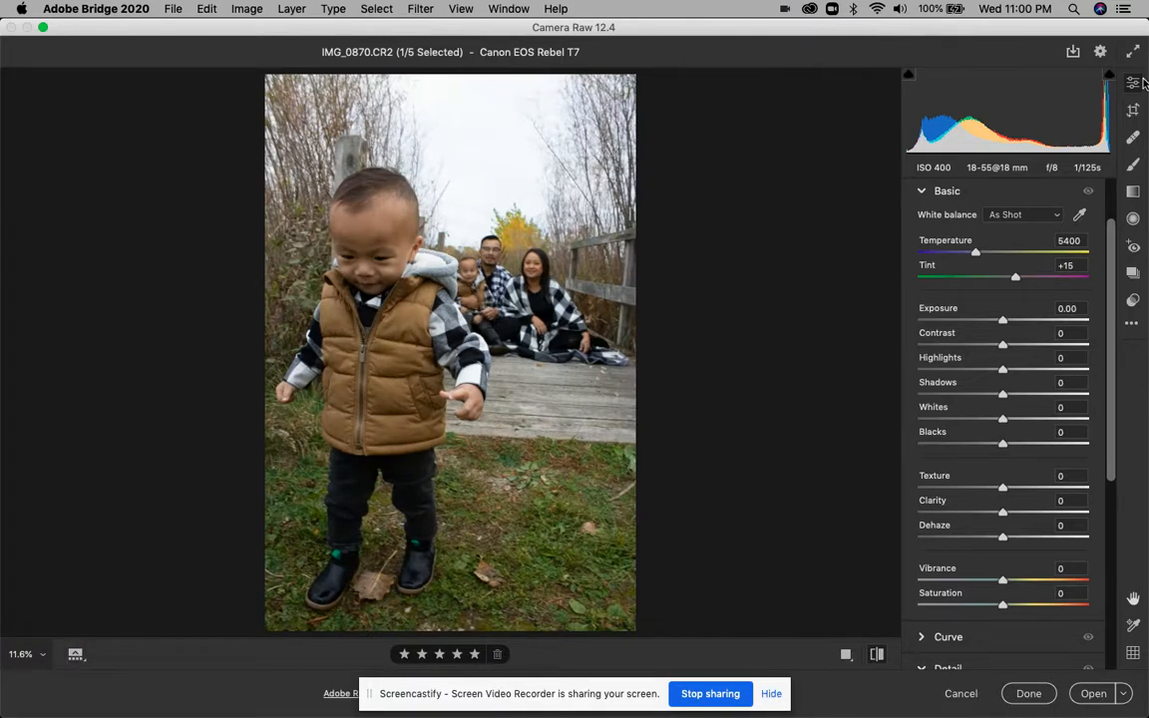
- Activate the Adjustment Brush and fit the whole photo in the view
left_click(1133, 108)
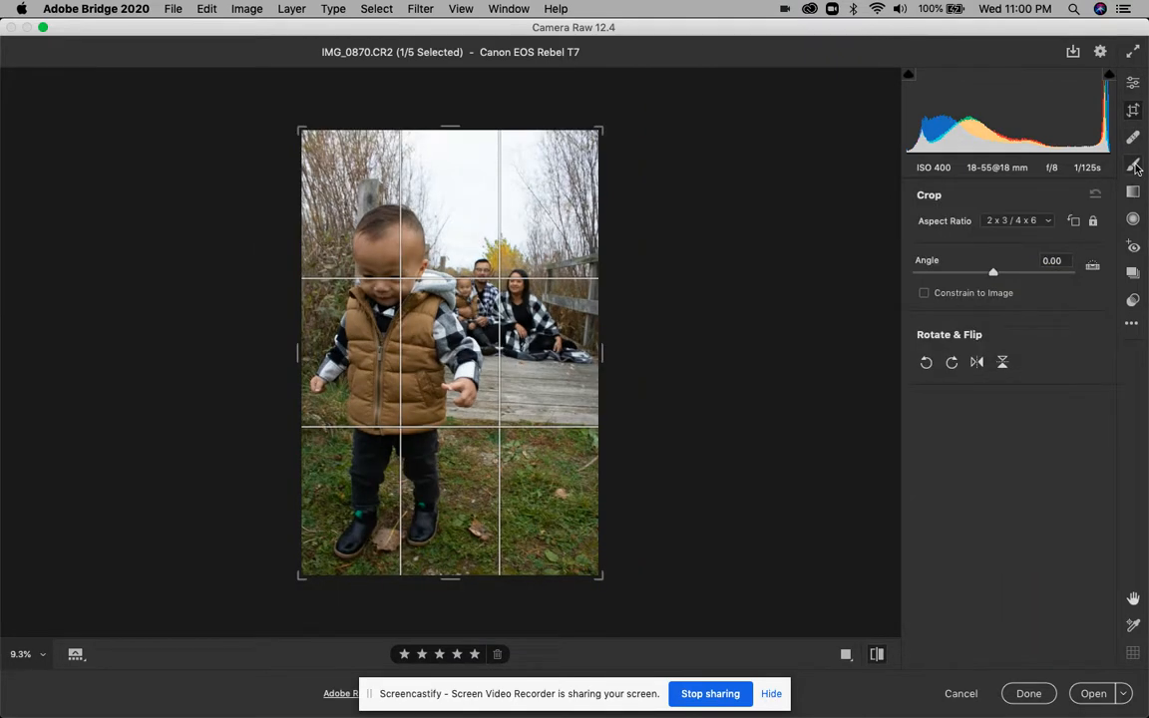
left_click(1133, 165)
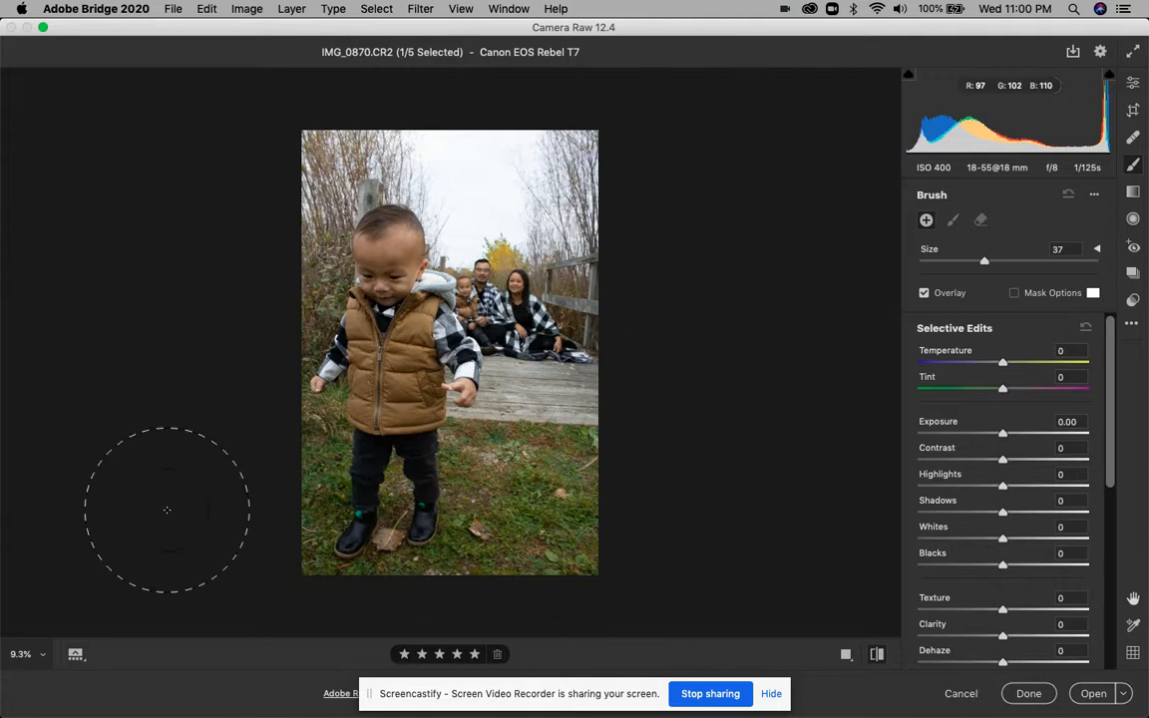
left_click(42, 655)
left_click(100, 675)
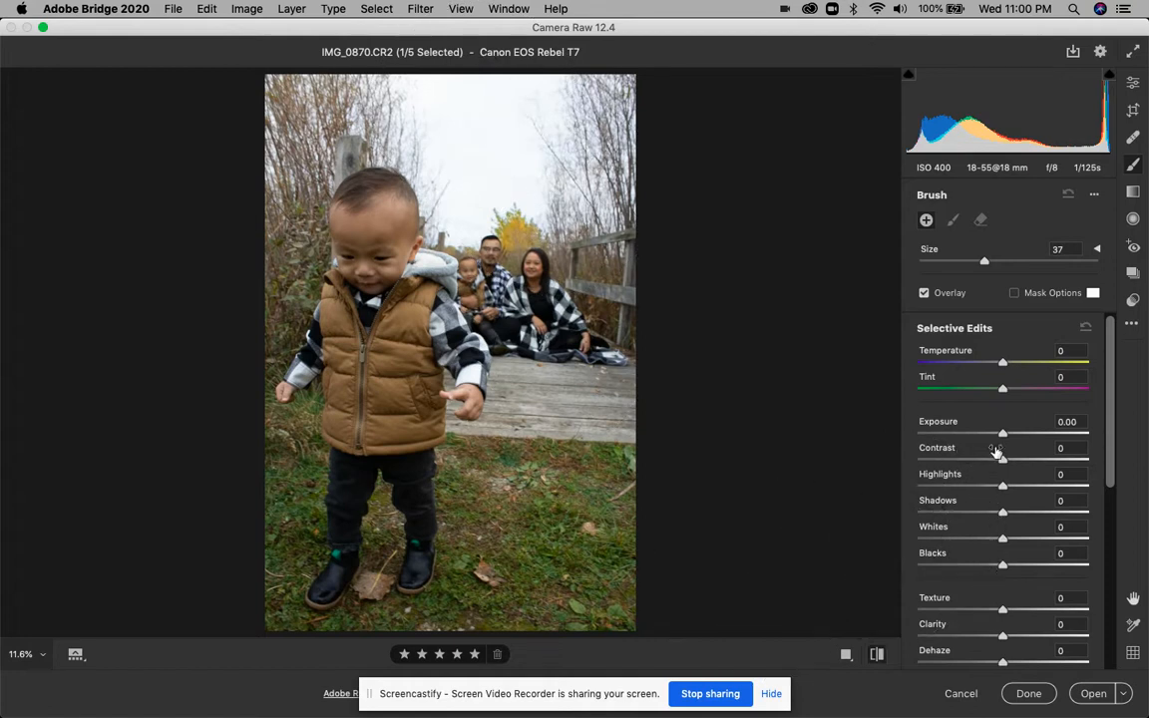
- Set up the adjustment brush with exposure +1.15, size 24 and feather 64
left_click_drag(1005, 439, 1027, 438)
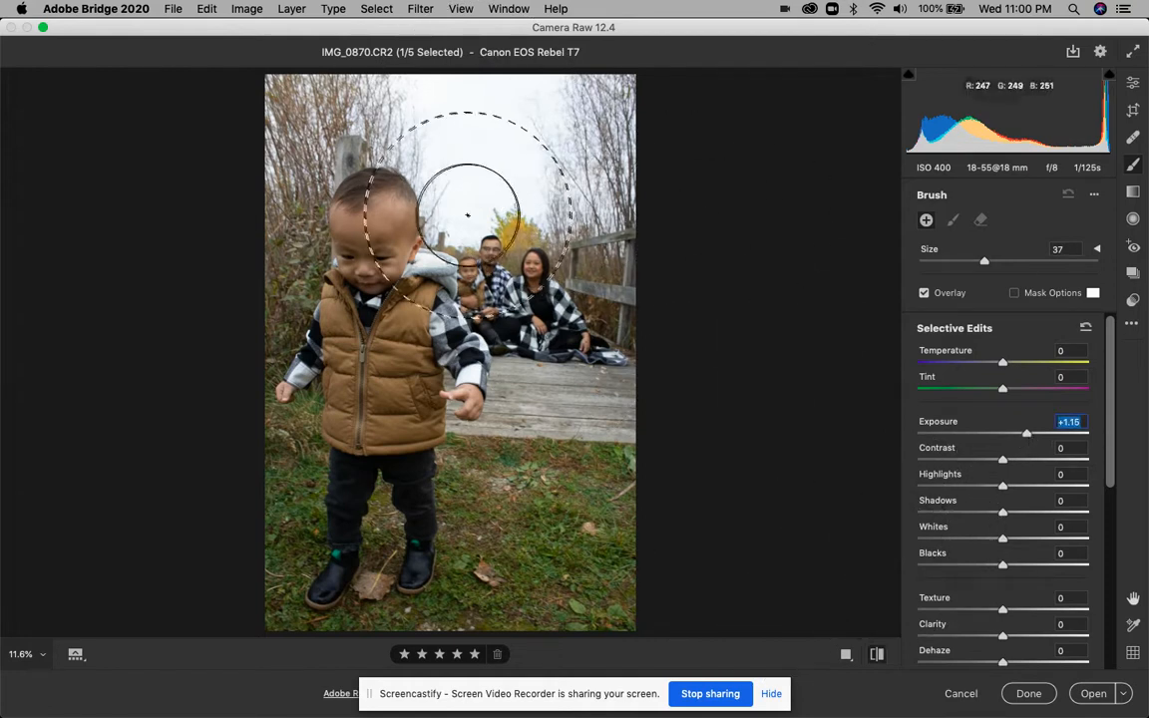
mouse_move(984, 263)
left_mouse_down()
mouse_move(949, 267)
mouse_move(1038, 266)
mouse_move(948, 265)
left_mouse_up()
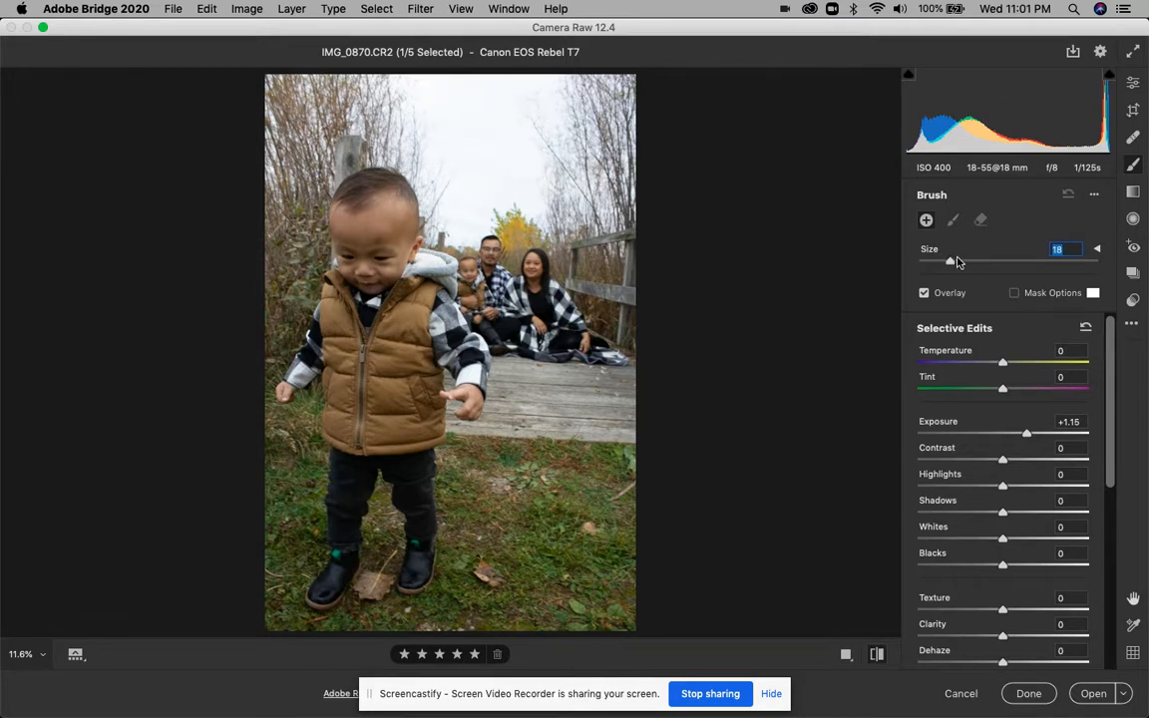
left_click_drag(1006, 263, 965, 262)
left_click(1097, 250)
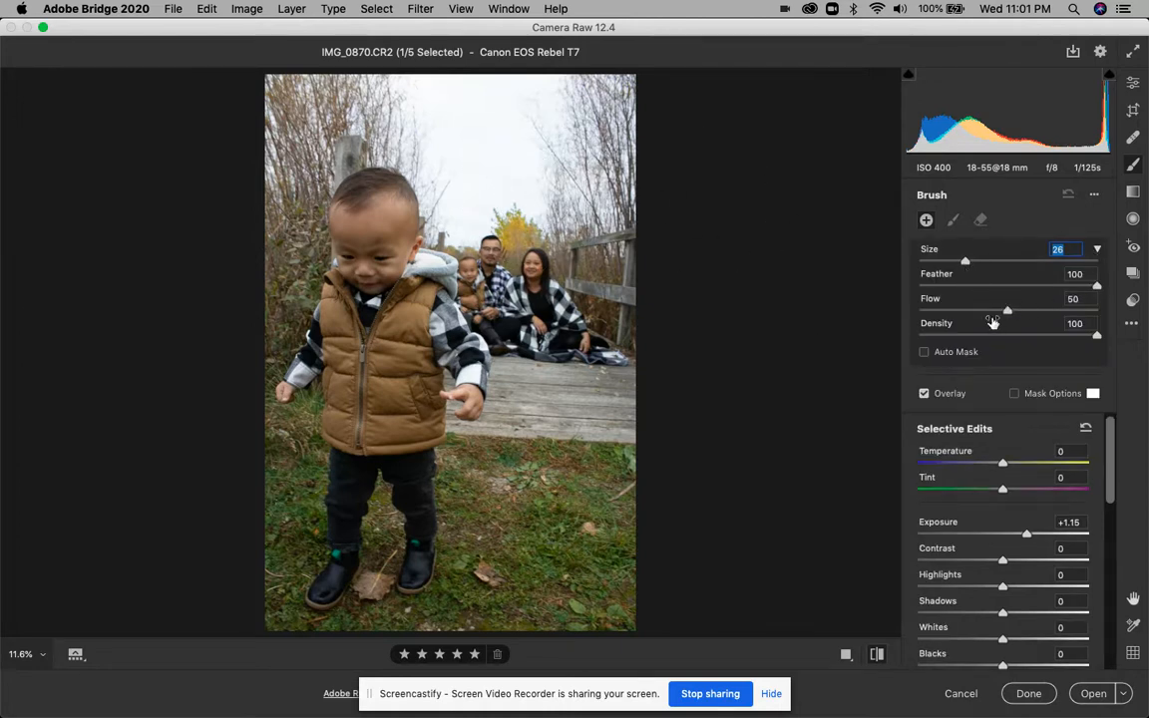
left_click(1007, 311)
left_click_drag(964, 261, 959, 261)
left_click_drag(1093, 286, 1044, 286)
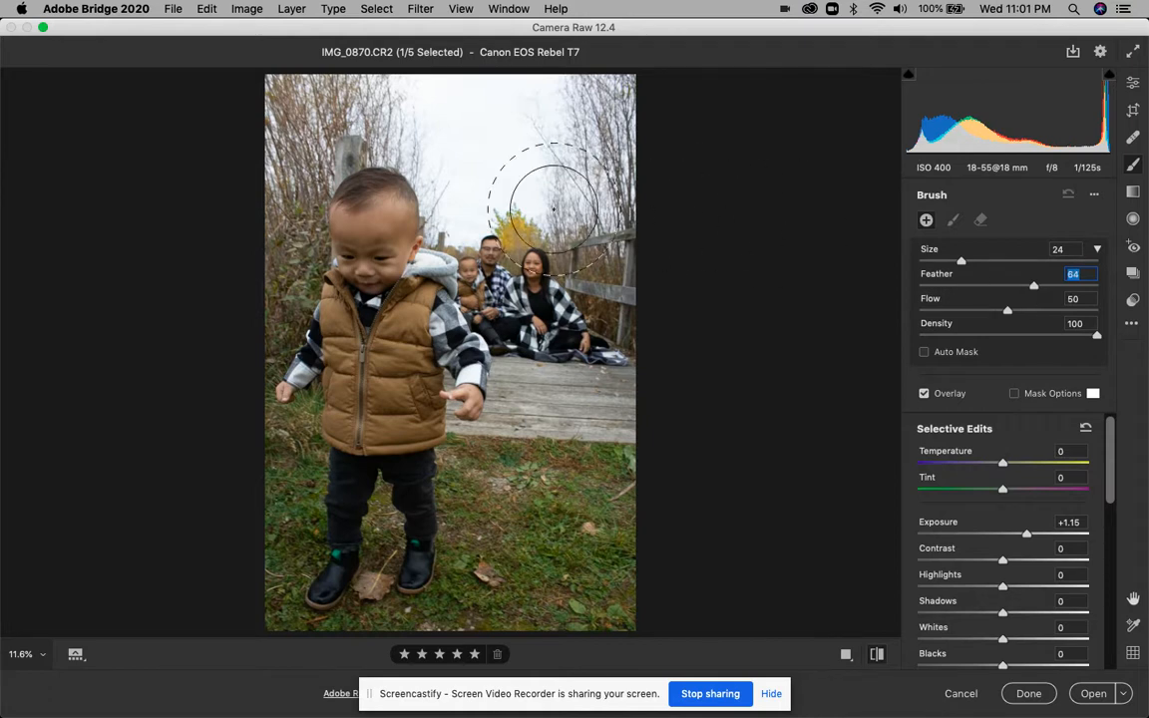
left_click(1096, 251)
left_click(1096, 251)
left_click(1097, 252)
left_click(1097, 251)
left_click(1096, 252)
left_click(1097, 251)
left_click(1097, 251)
left_click(1097, 251)
left_click(1096, 251)
left_click(1097, 252)
left_click(1096, 251)
left_click(1097, 251)
left_click(1096, 252)
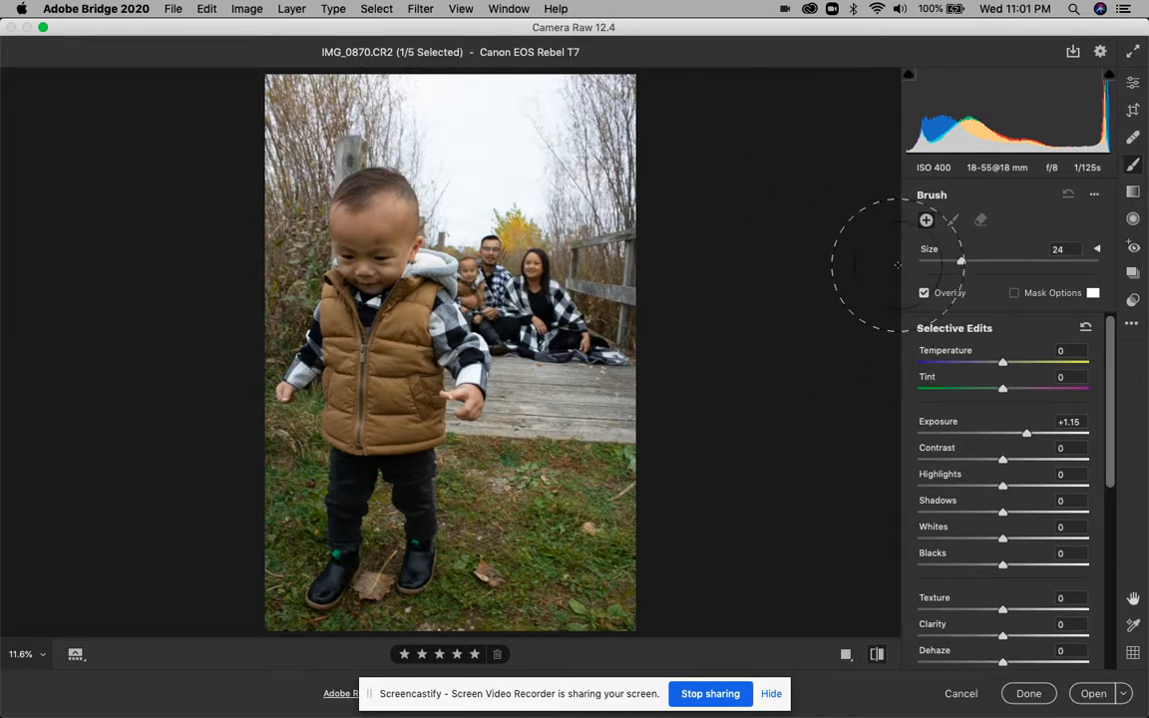
- Raise the brush exposure to +1.50 and paint over the sky and the background around the toddler
left_click_drag(1027, 439, 1034, 435)
mouse_move(512, 154)
left_mouse_down()
mouse_move(573, 338)
mouse_move(574, 571)
mouse_move(568, 182)
mouse_move(526, 139)
left_mouse_up()
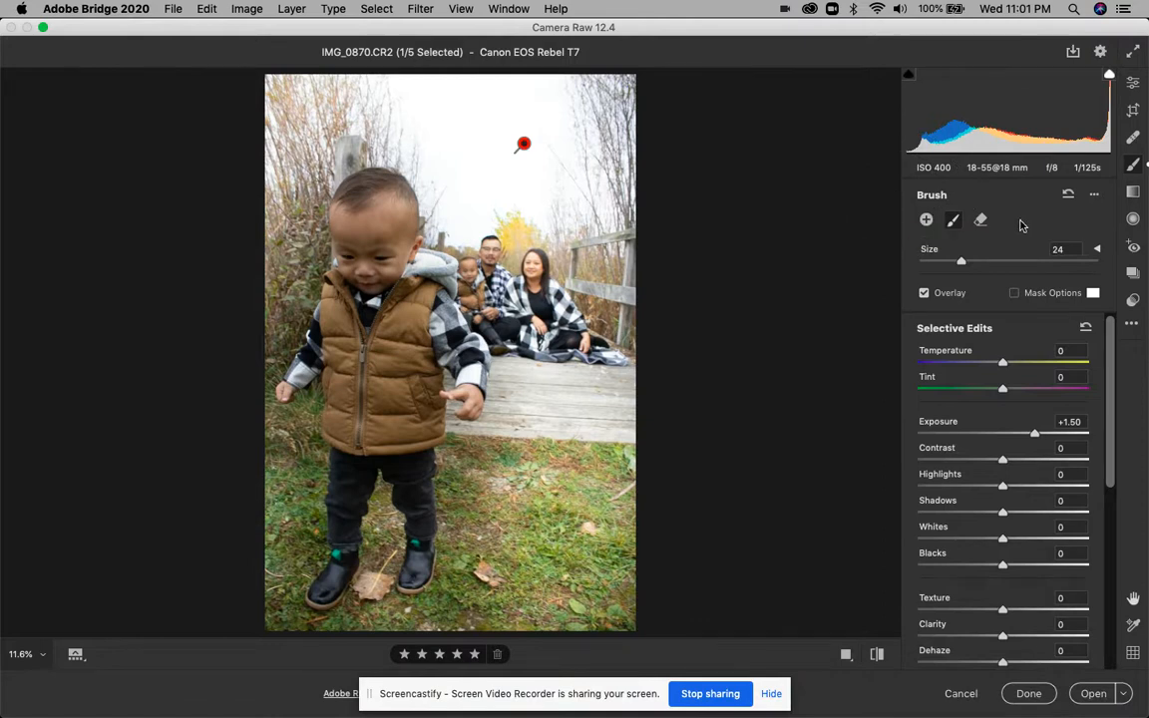
- Erase the painted brightening with an eraser of size 28 and feather 5, and clear all brush adjustments
left_click(982, 222)
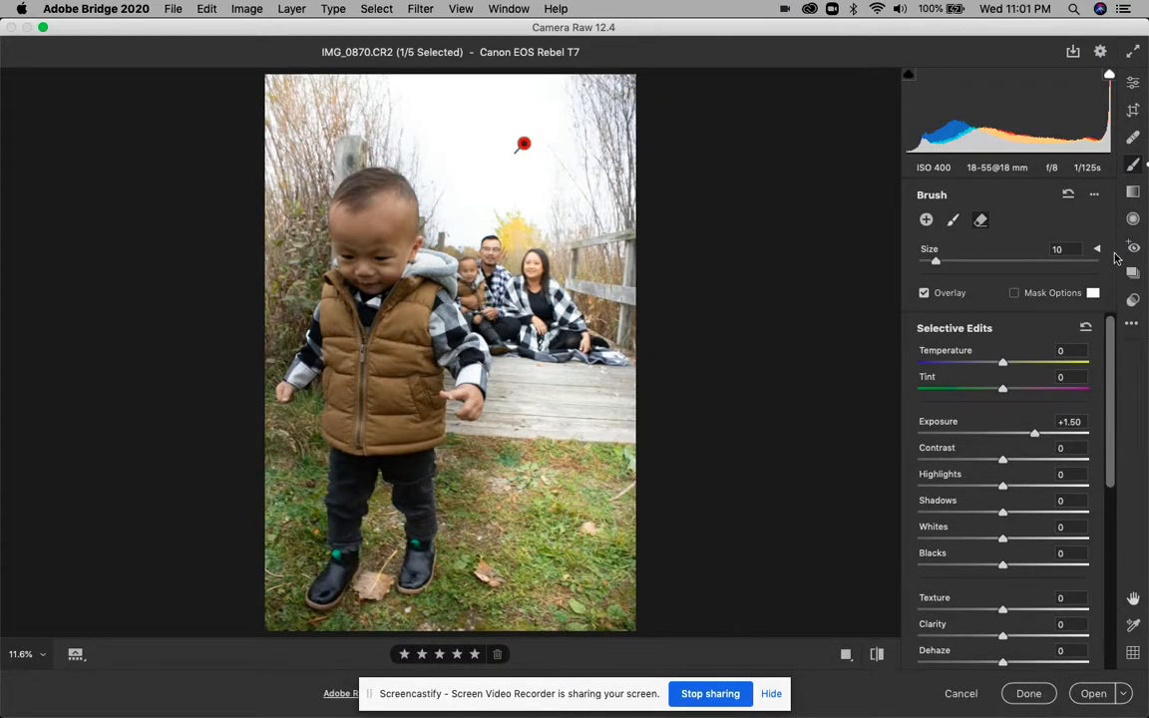
left_click(1097, 250)
mouse_move(943, 268)
left_mouse_down()
mouse_move(967, 262)
mouse_move(937, 287)
mouse_move(955, 285)
mouse_move(954, 271)
mouse_move(928, 273)
left_mouse_up()
mouse_move(524, 205)
left_mouse_down()
mouse_move(513, 385)
mouse_move(533, 466)
left_mouse_up()
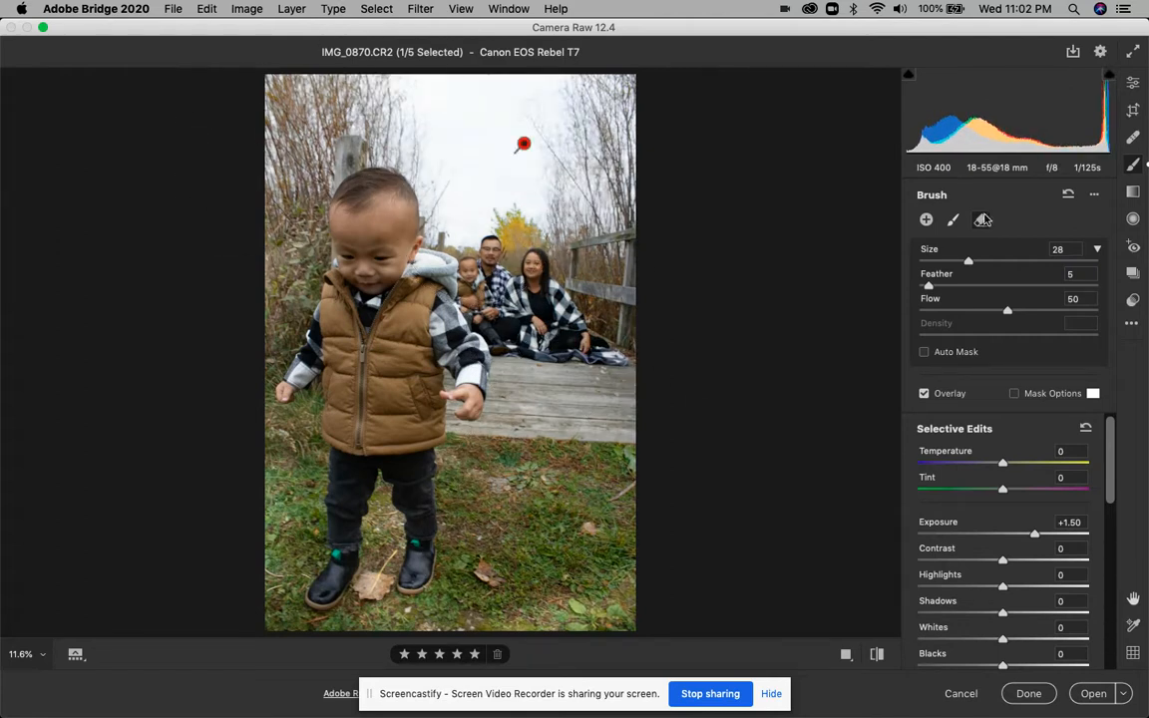
left_click(1066, 198)
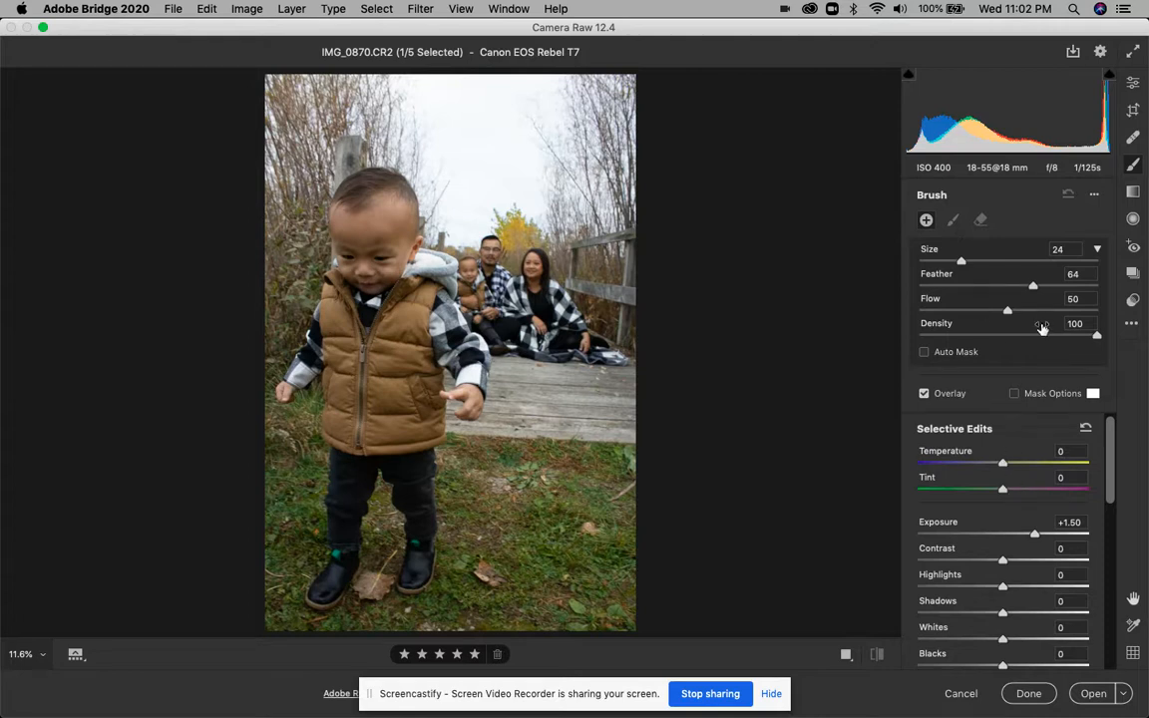
- Set the brush for a new adjustment to exposure +1.00 and size 22
left_click(1095, 251)
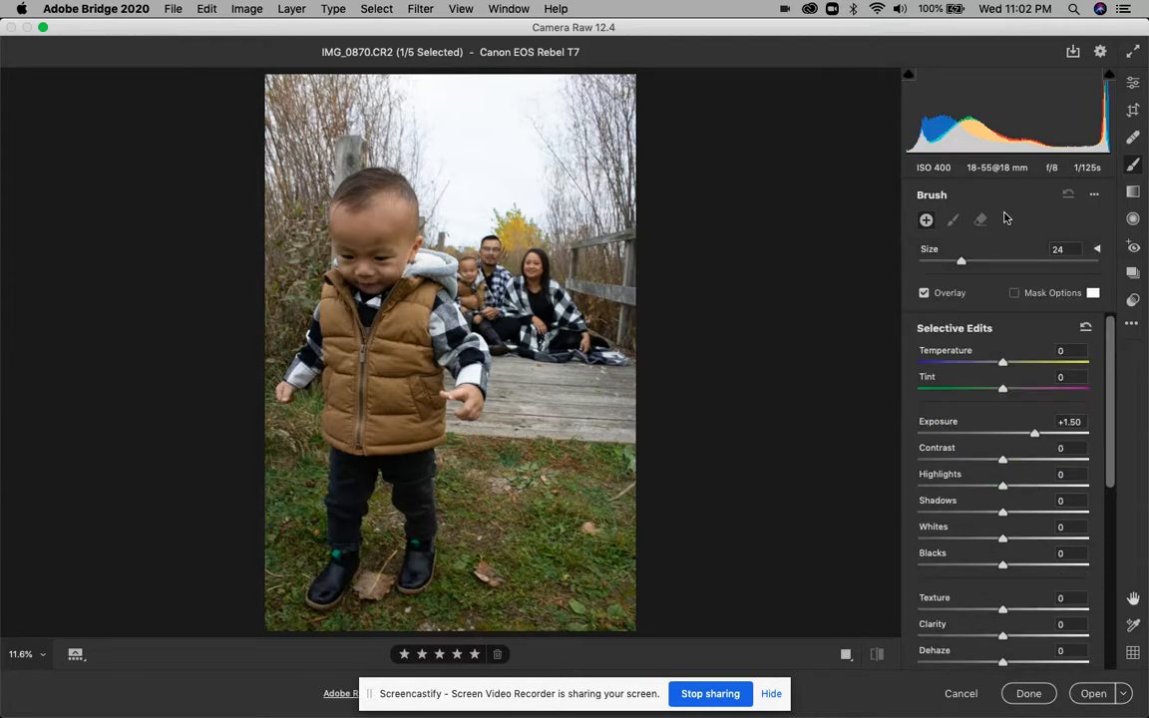
left_click_drag(960, 260, 977, 260)
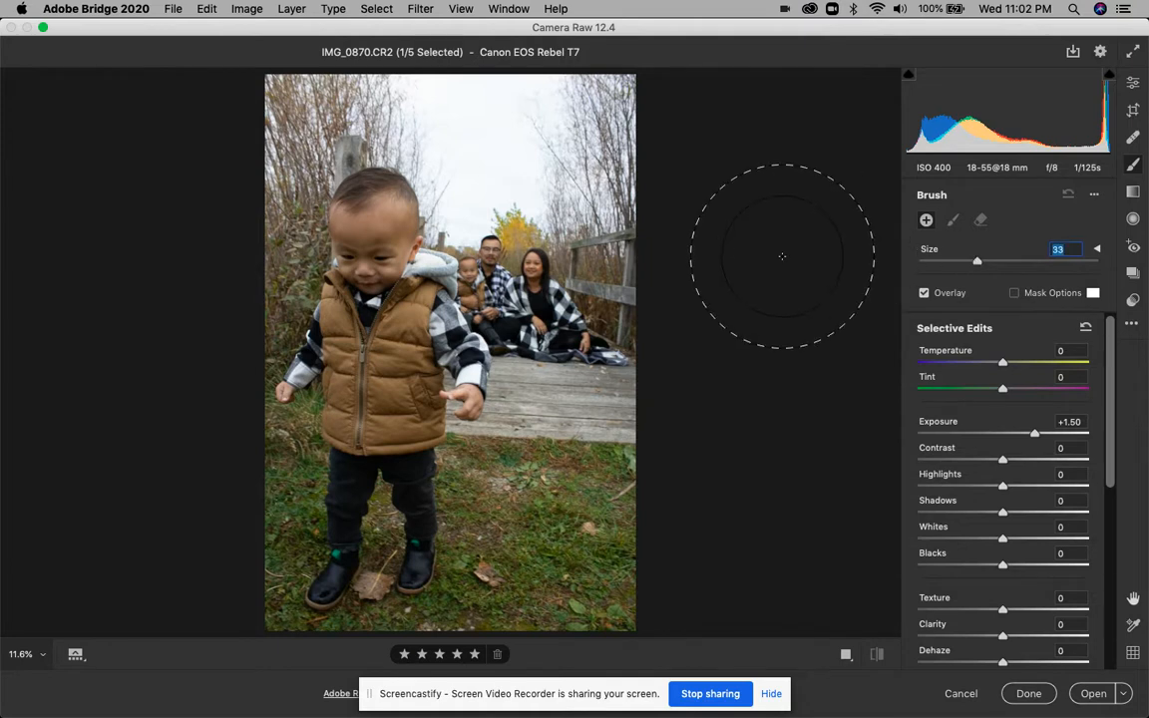
left_click(1022, 435)
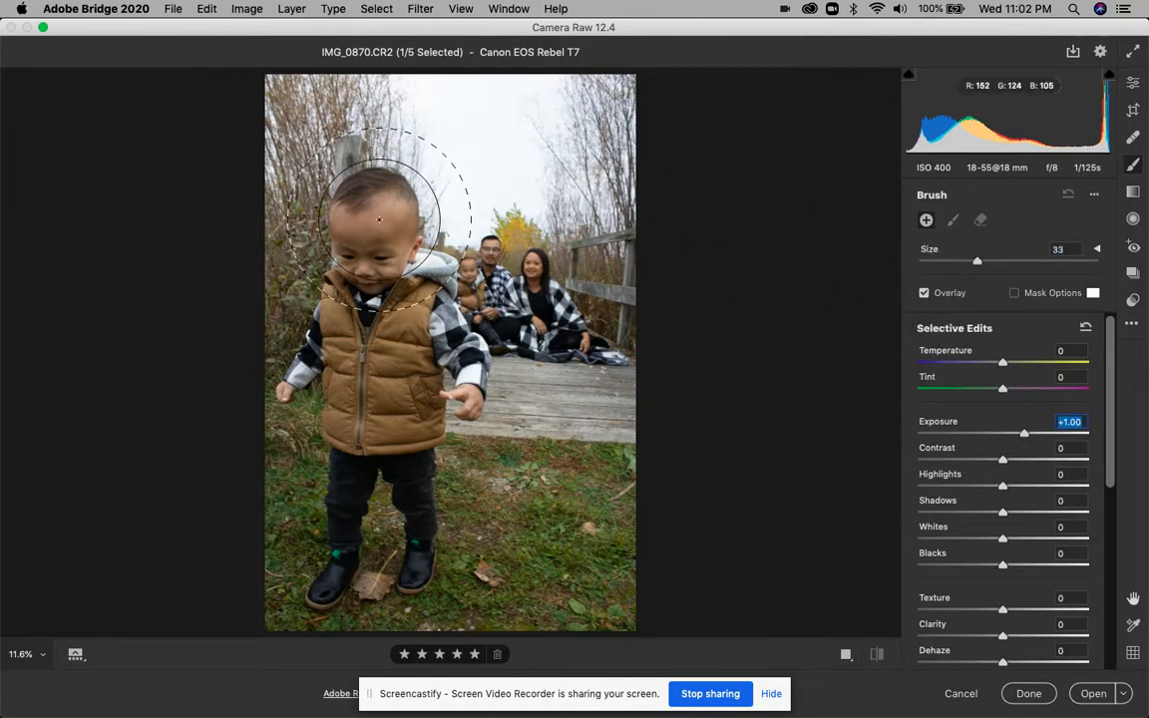
left_click(956, 261)
- Brush the brightening over the toddler's face, vest, trousers, arms and sleeves
left_click_drag(390, 209, 342, 373)
mouse_move(342, 307)
left_mouse_down()
mouse_move(333, 330)
mouse_move(416, 417)
left_mouse_up()
left_click_drag(381, 461, 409, 498)
left_click_drag(315, 404, 334, 549)
left_click_drag(311, 345, 297, 385)
left_click_drag(426, 298, 454, 339)
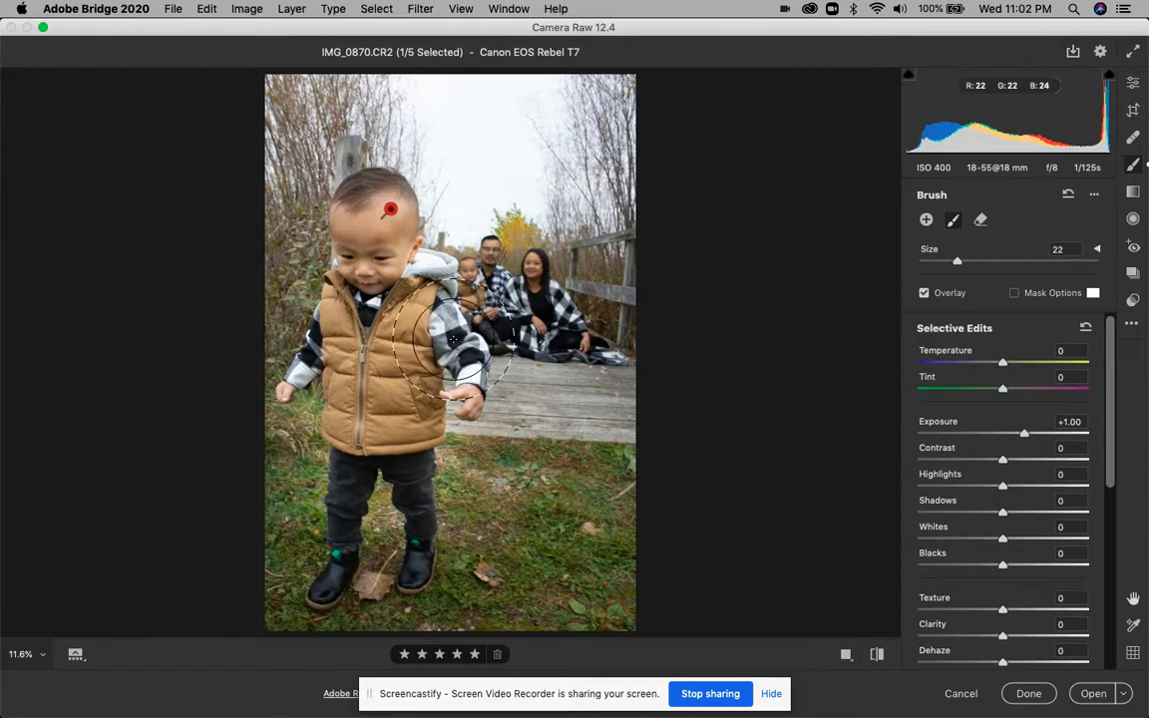
- Paint a second, separate brush adjustment over the background and set its temperature to -58 and tint to -35
left_click(927, 222)
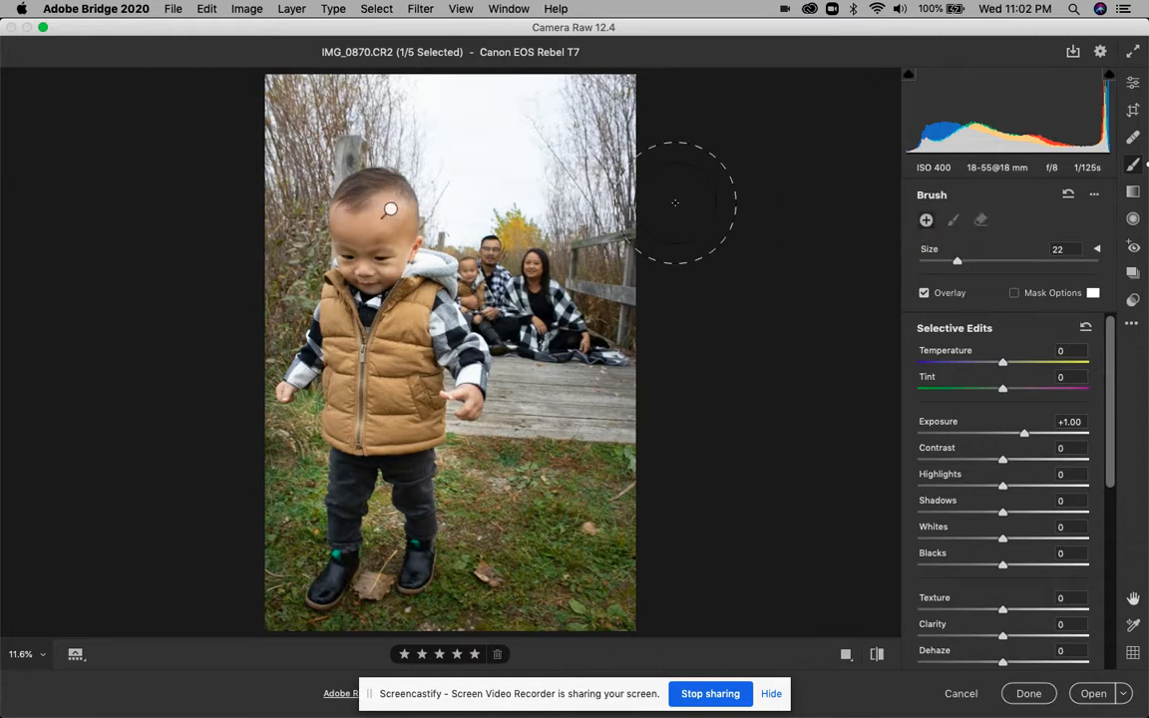
left_click(532, 145)
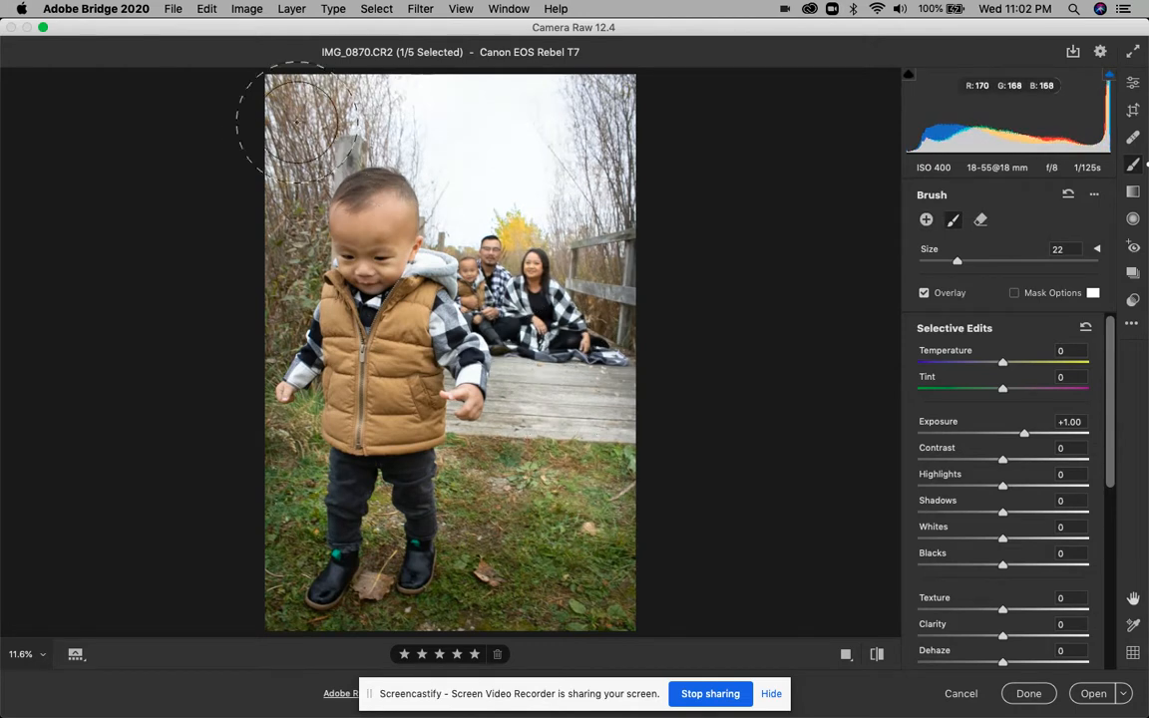
left_click_drag(1009, 380, 969, 365)
left_click(950, 365)
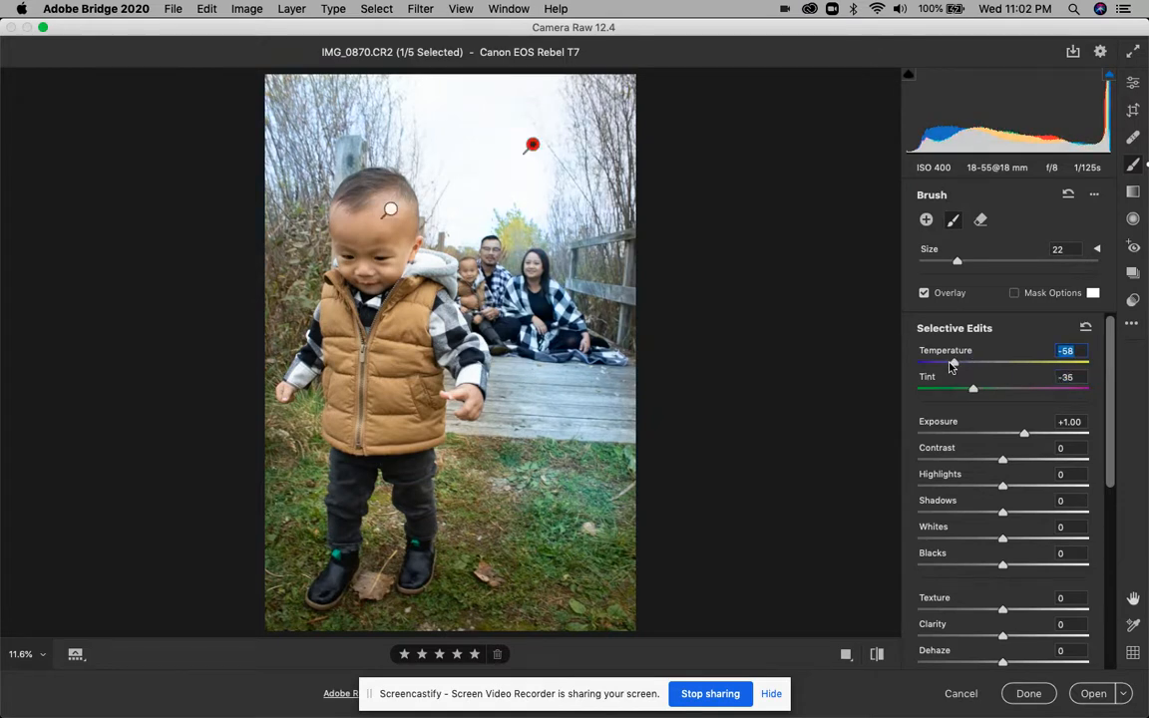
- Look through the remaining selective edit options and compare the brushed photo with its default settings
scroll(950, 365, "down", 10)
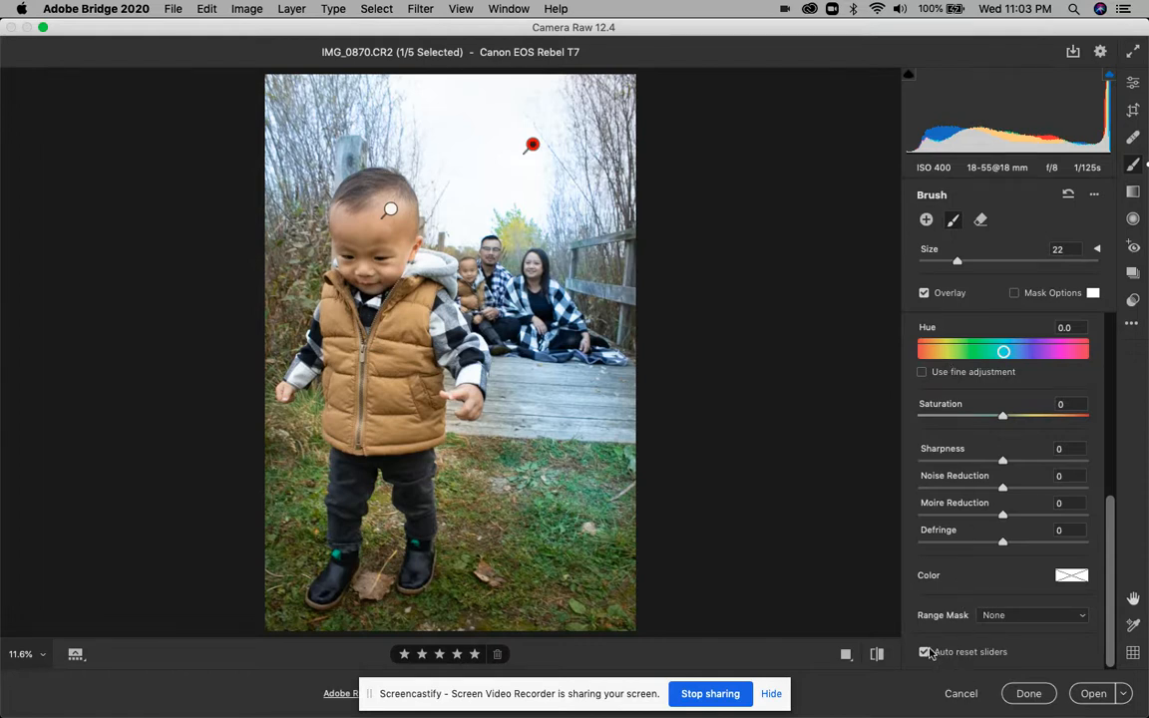
scroll(962, 600, "up", 10)
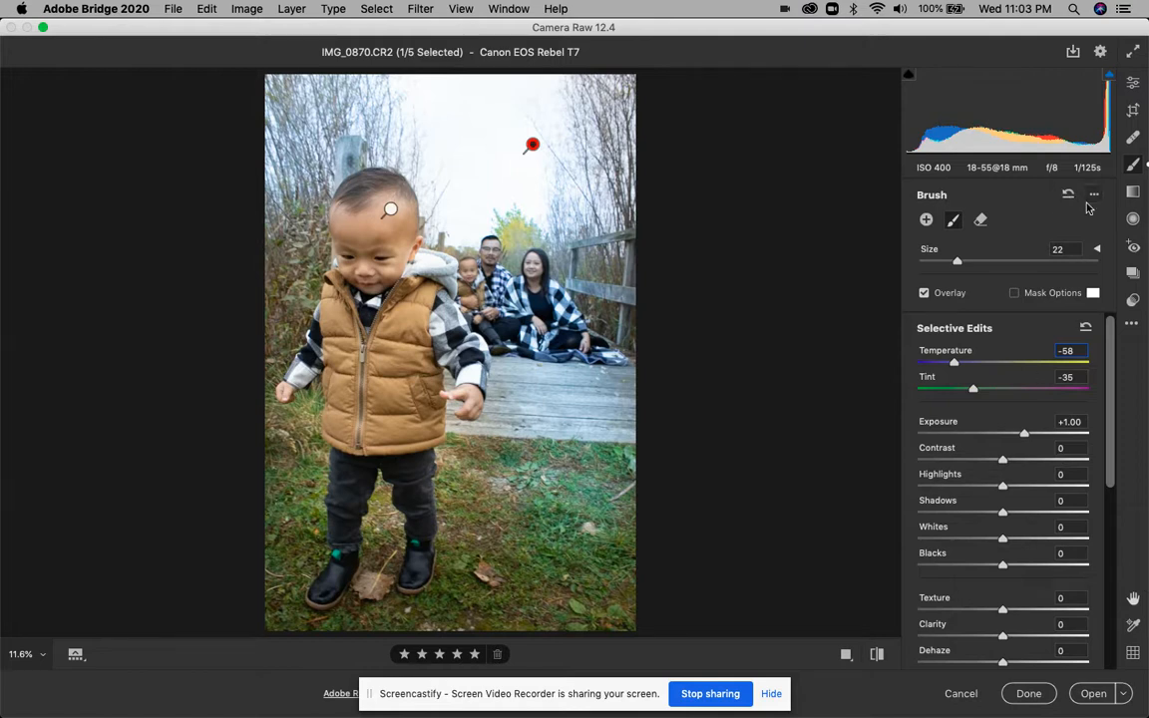
left_click(878, 654)
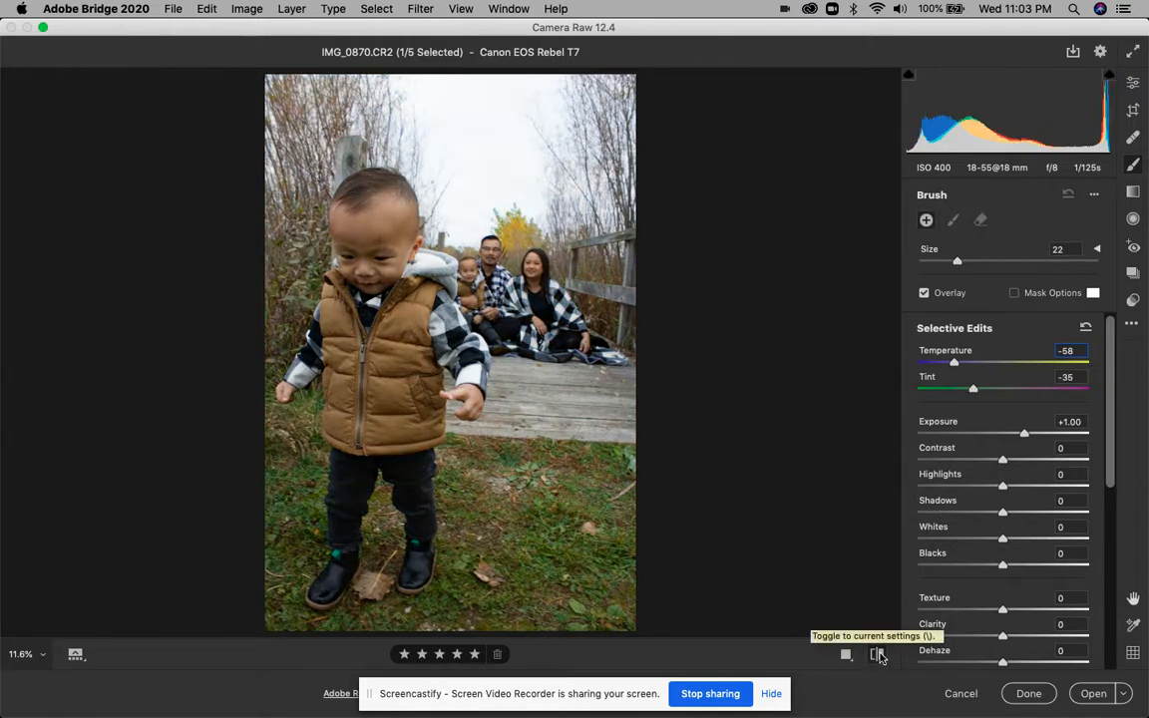